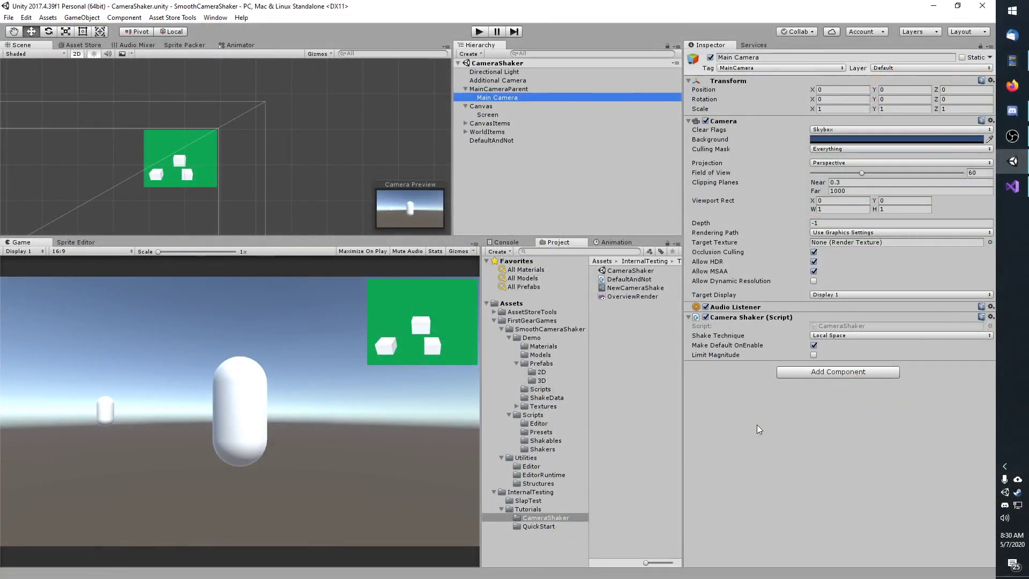
Inspect the MainCameraParent, Additional Camera and Main Camera objects in the Hierarchy
{"action": "left_click", "coordinate": [757, 425]}
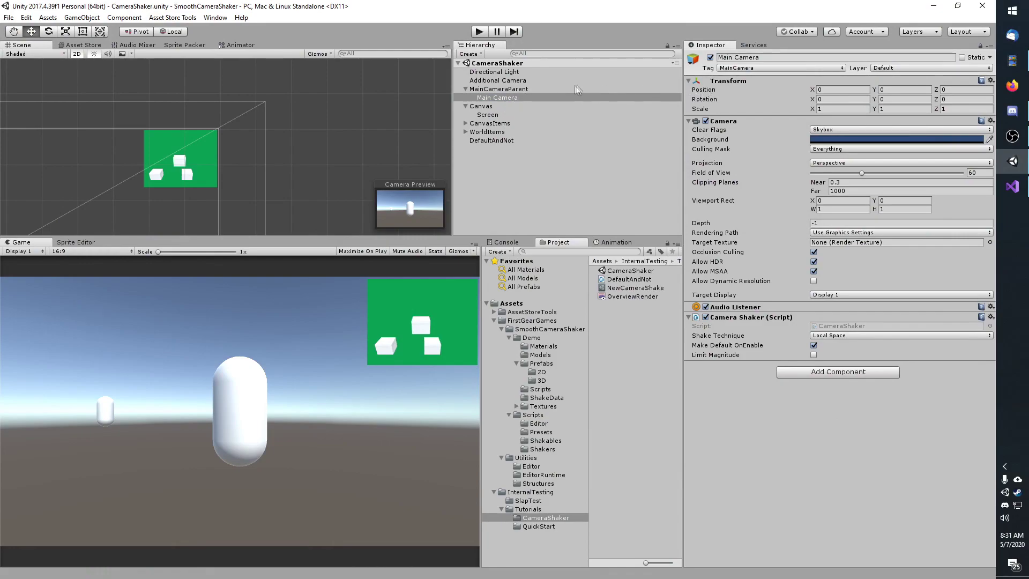
{"action": "left_click", "coordinate": [487, 89]}
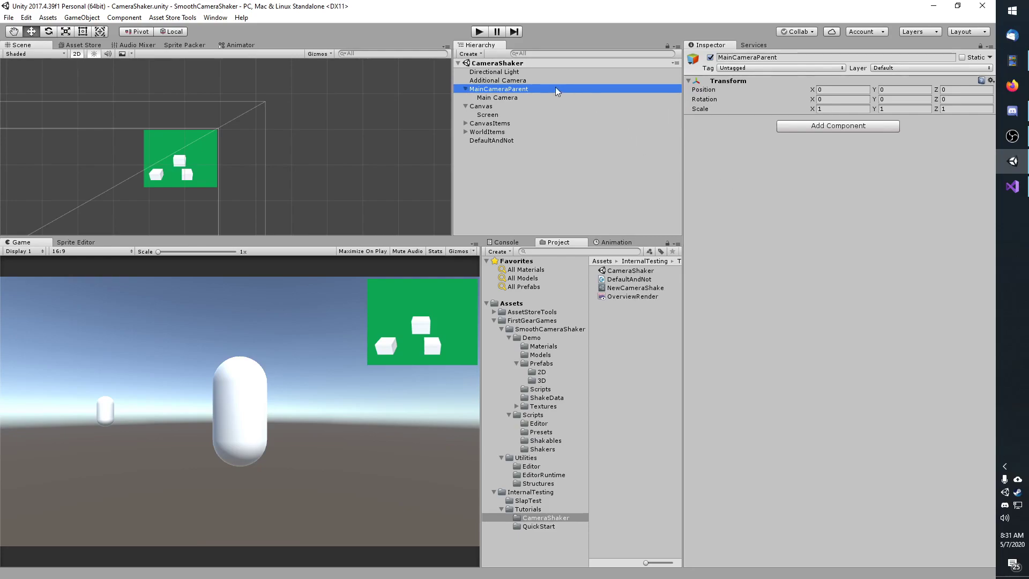
{"action": "left_click", "coordinate": [492, 80]}
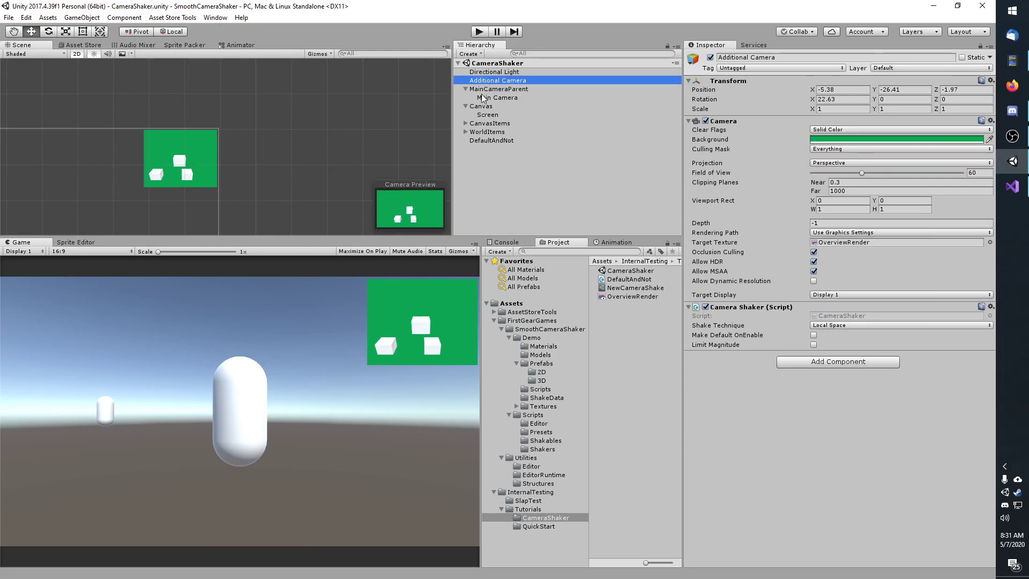
{"action": "left_click", "coordinate": [488, 89]}
{"action": "left_click", "coordinate": [489, 99]}
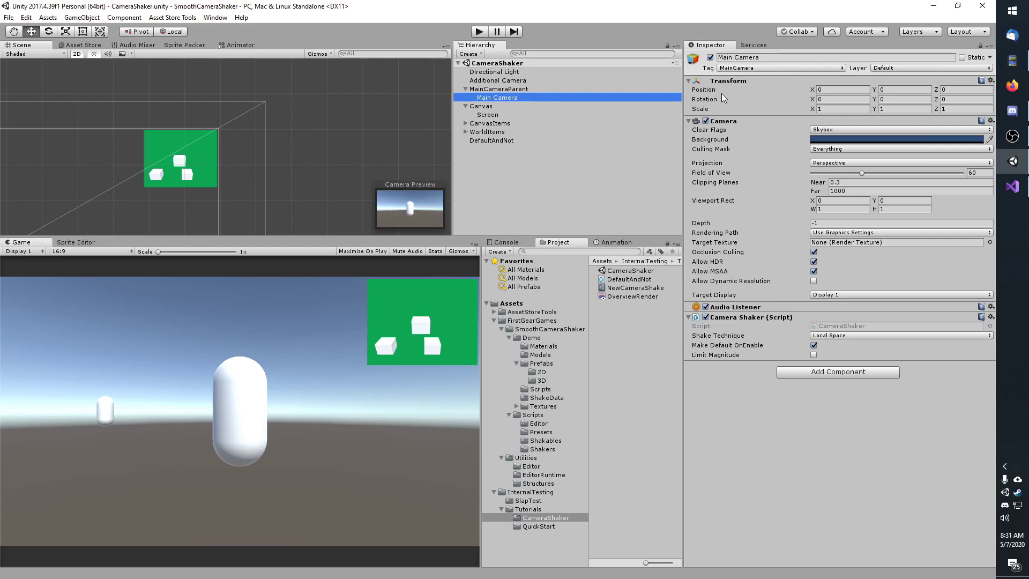
Try the Main Camera's Shake Technique as Matrix, then set it back to Local Space
{"action": "left_click", "coordinate": [731, 337]}
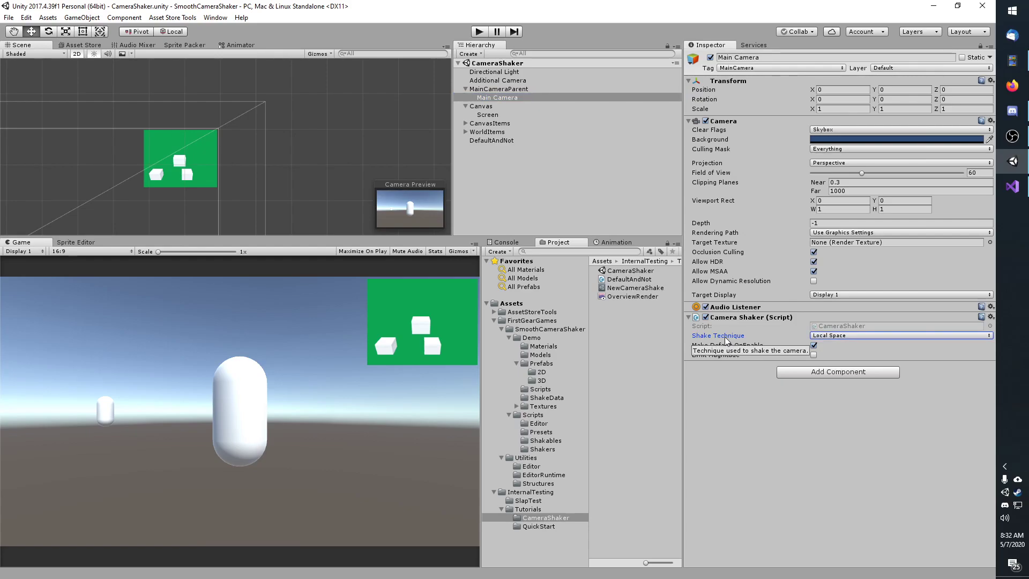
{"action": "left_click", "coordinate": [840, 337]}
{"action": "left_click", "coordinate": [842, 346]}
{"action": "left_click", "coordinate": [826, 336]}
{"action": "left_click", "coordinate": [831, 359]}
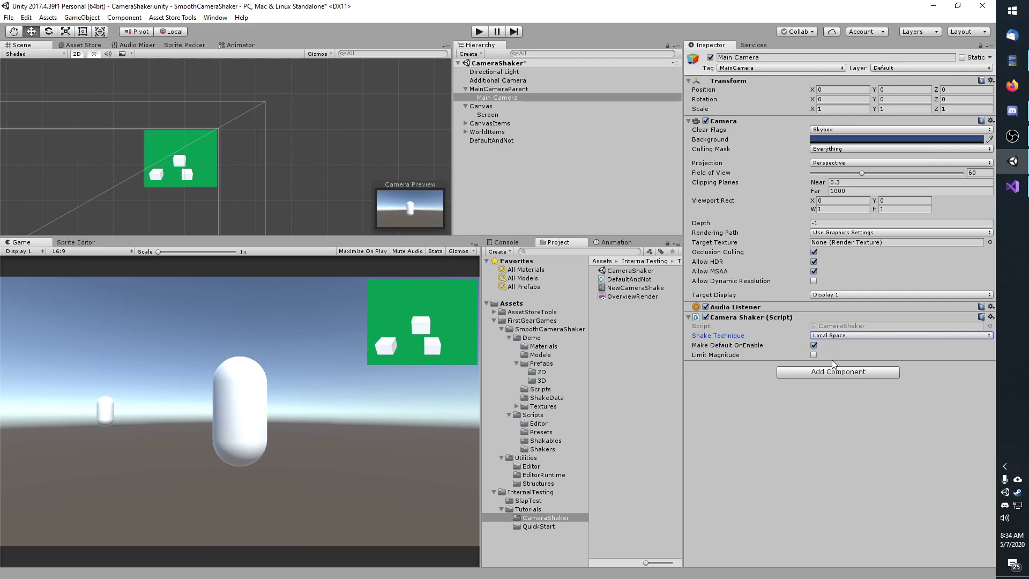
{"action": "mouse_move", "coordinate": [728, 345]}
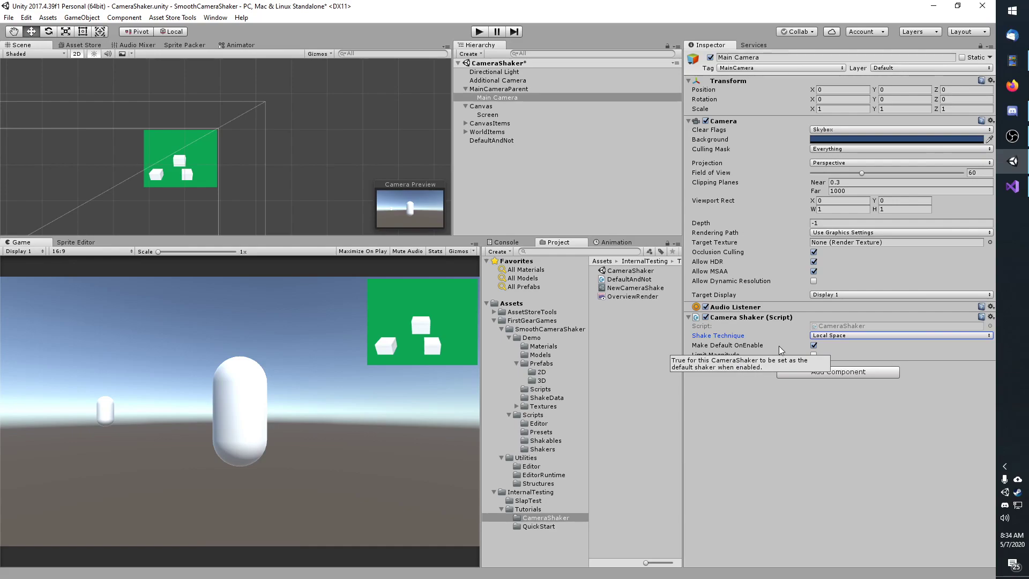
In Visual Studio, highlight DefaultAndNot.cs's default shake call, _additionalCamera field and additional Shake call
{"action": "left_click", "coordinate": [1013, 186]}
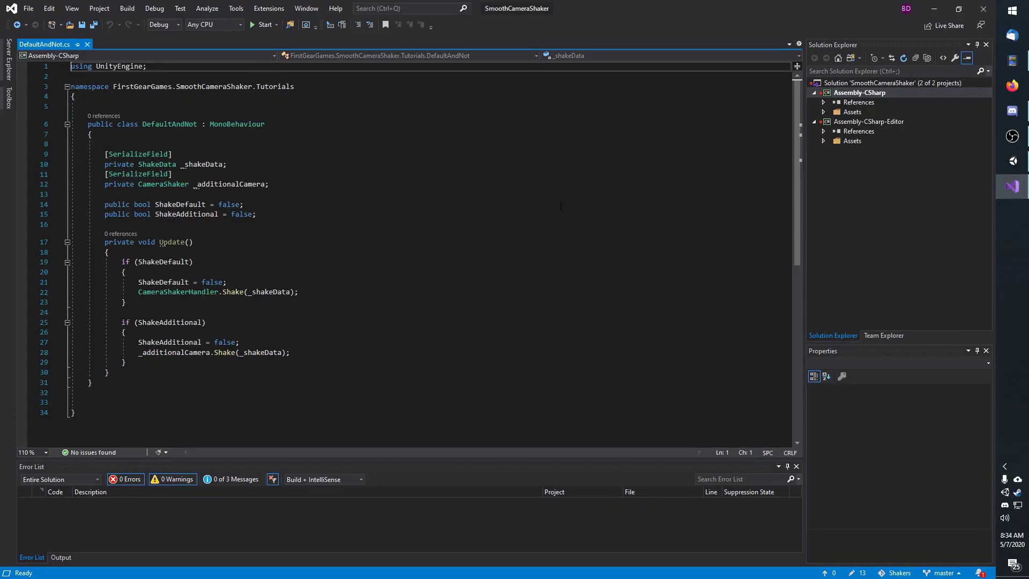
{"action": "left_click_drag", "start_coordinate": [138, 292], "coordinate": [301, 293]}
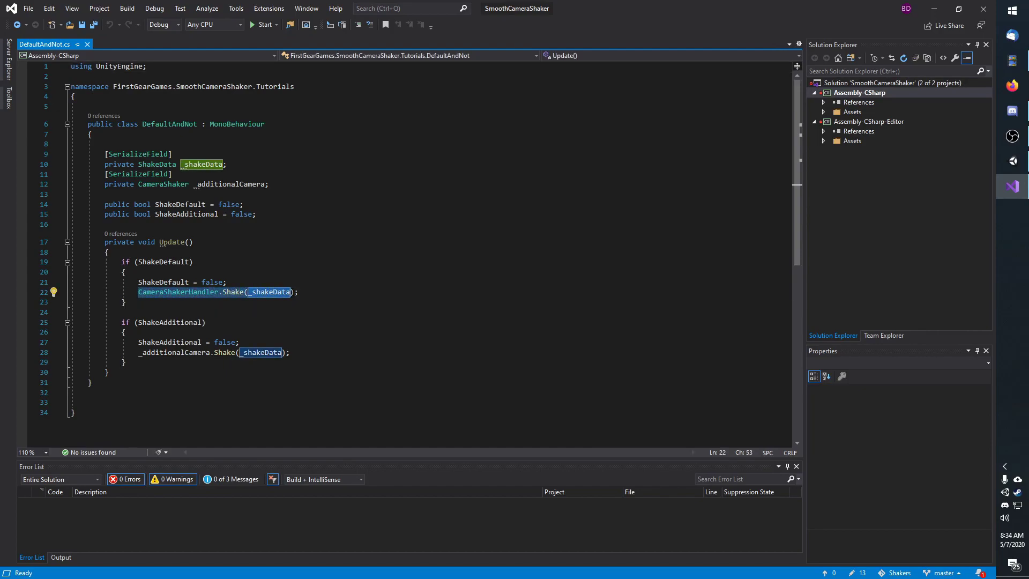
{"action": "left_click", "coordinate": [301, 294]}
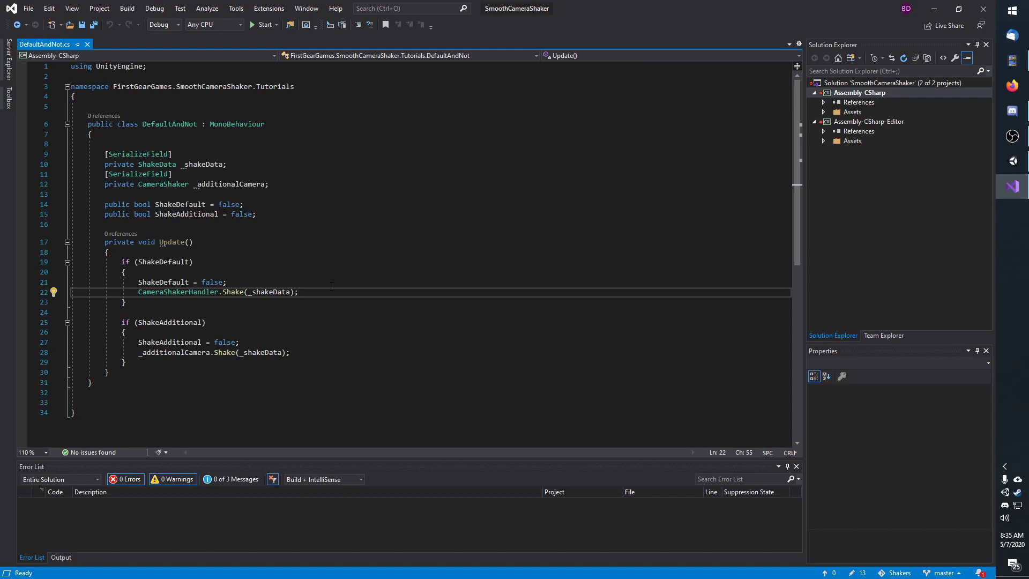
{"action": "left_click_drag", "start_coordinate": [105, 184], "coordinate": [283, 183]}
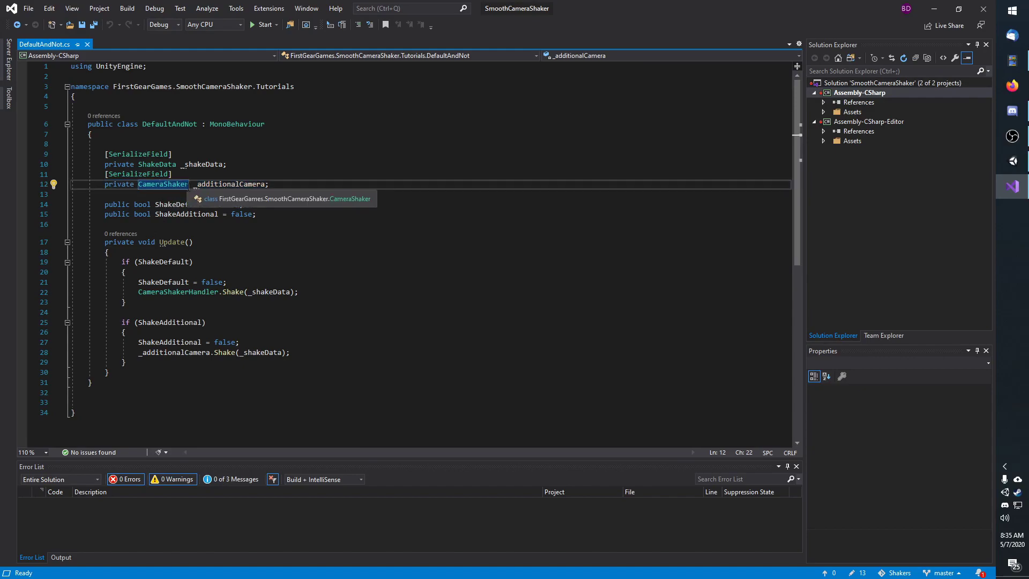
{"action": "left_click", "coordinate": [136, 371]}
{"action": "left_click_drag", "start_coordinate": [137, 352], "coordinate": [287, 352]}
{"action": "left_click", "coordinate": [300, 352]}
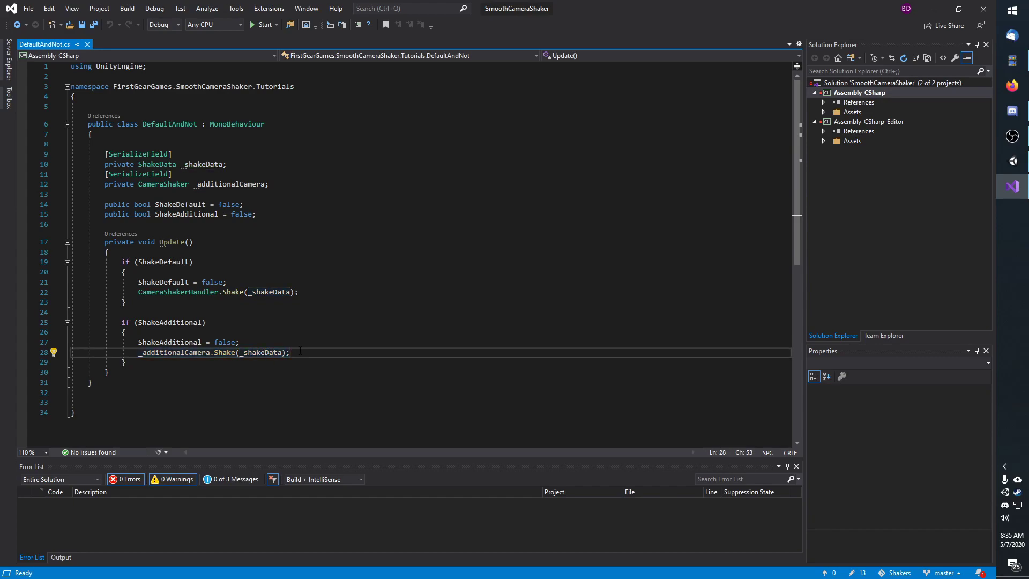
{"action": "left_click", "coordinate": [1013, 161]}
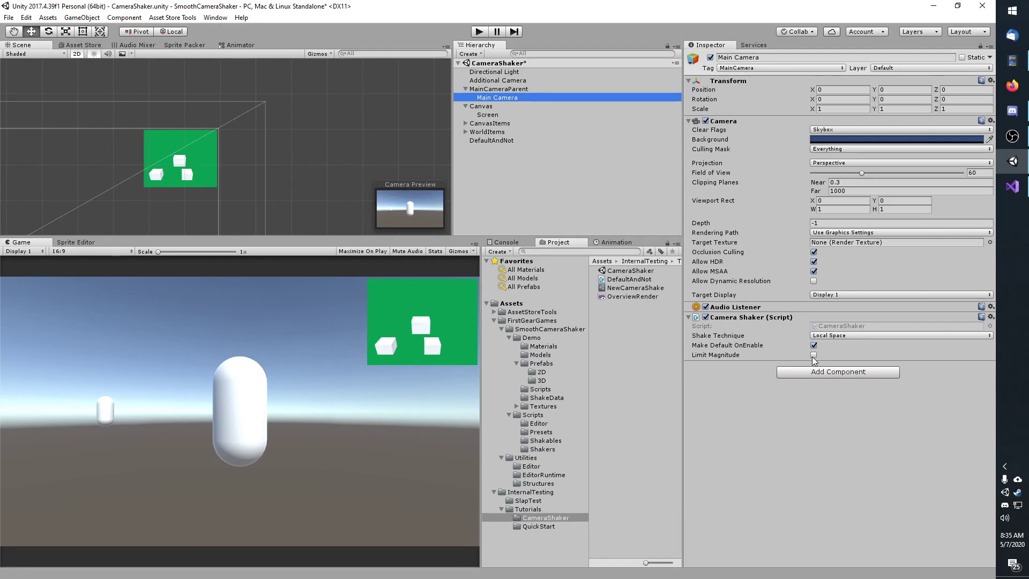
Turn on Limit Magnitude to view the Positional/Rotational limits, then turn it off again
{"action": "left_click", "coordinate": [813, 356]}
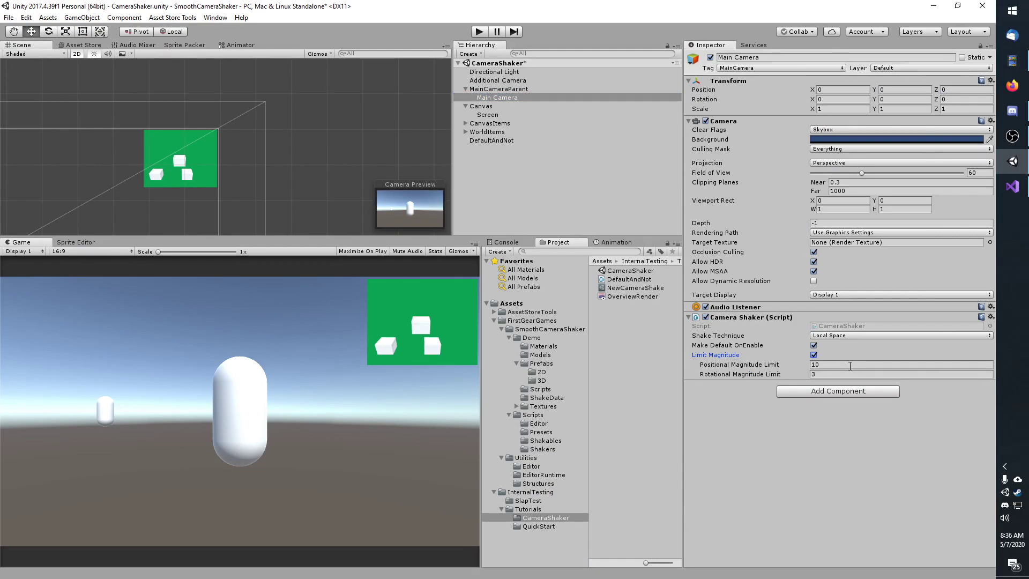
{"action": "left_click", "coordinate": [835, 374]}
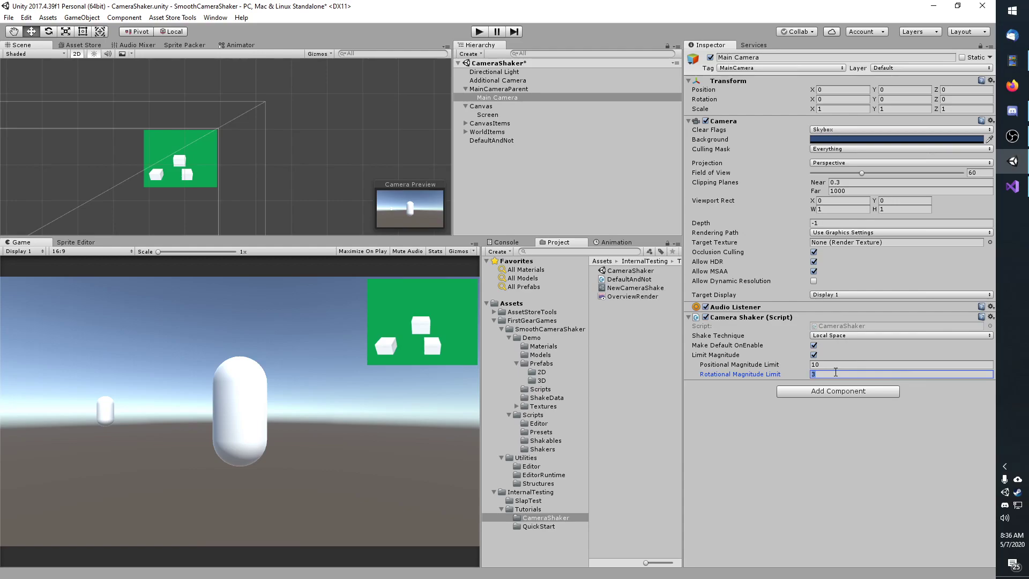
{"action": "left_click", "coordinate": [814, 355]}
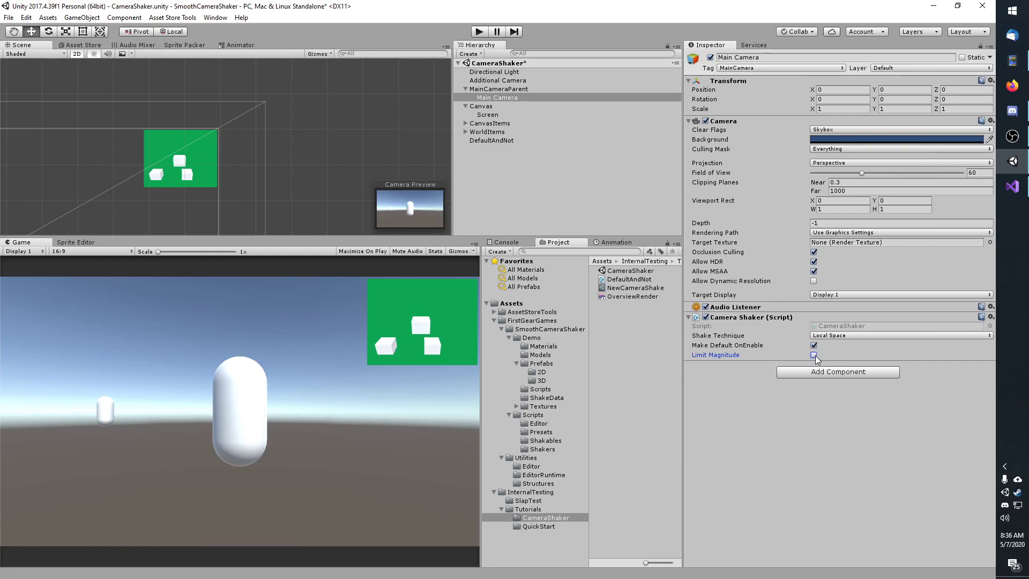
{"action": "left_click", "coordinate": [536, 140]}
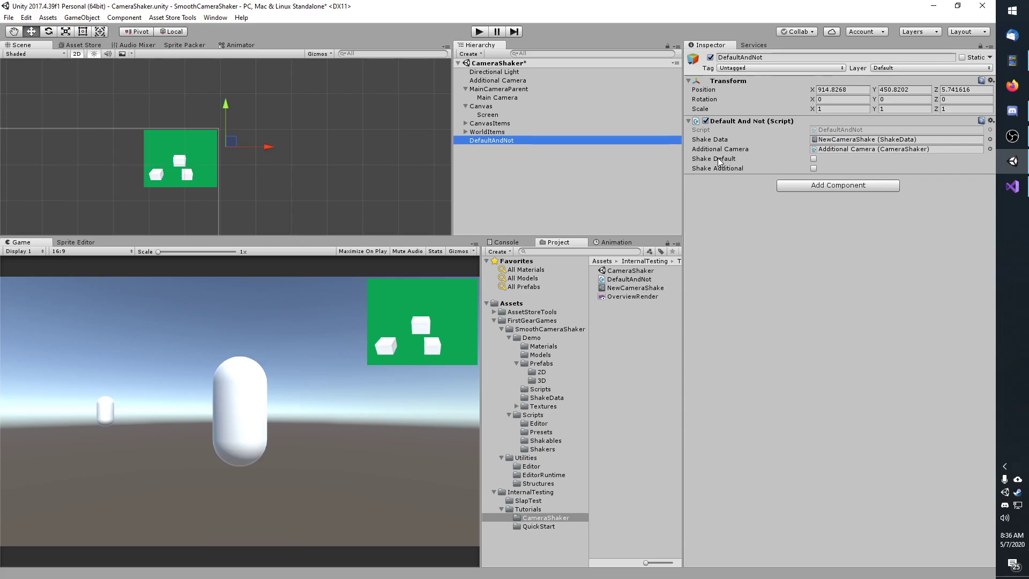
Ping DefaultAndNot's Additional Camera reference, enter Play mode, and trigger Shake Default
{"action": "left_click", "coordinate": [828, 150]}
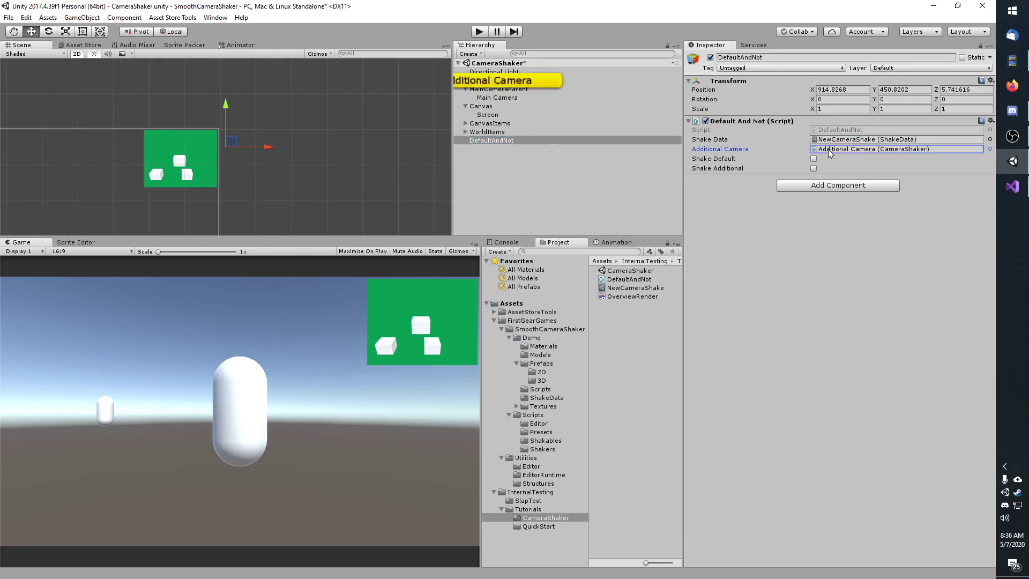
{"action": "left_click", "coordinate": [480, 31]}
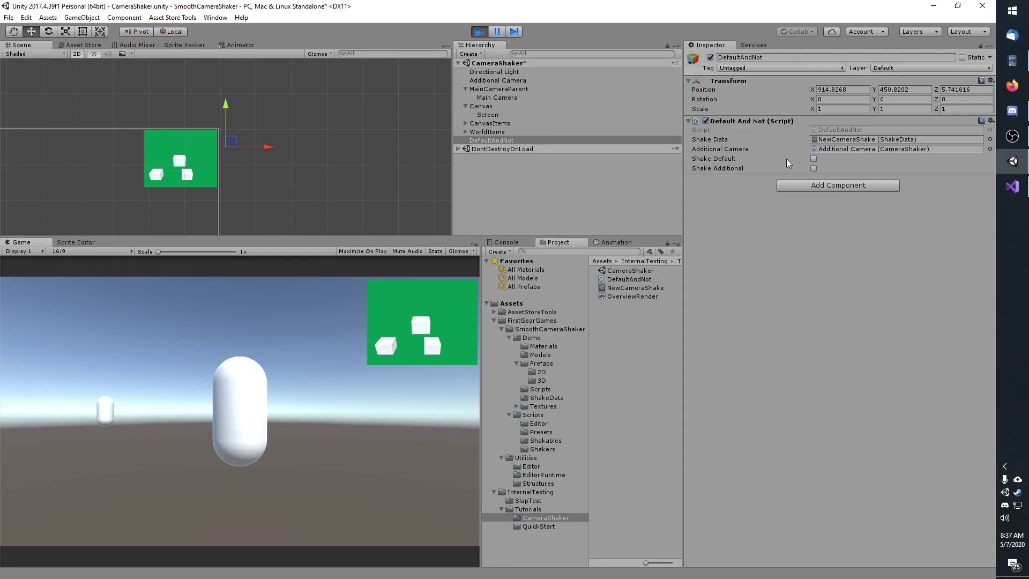
{"action": "left_click", "coordinate": [813, 159]}
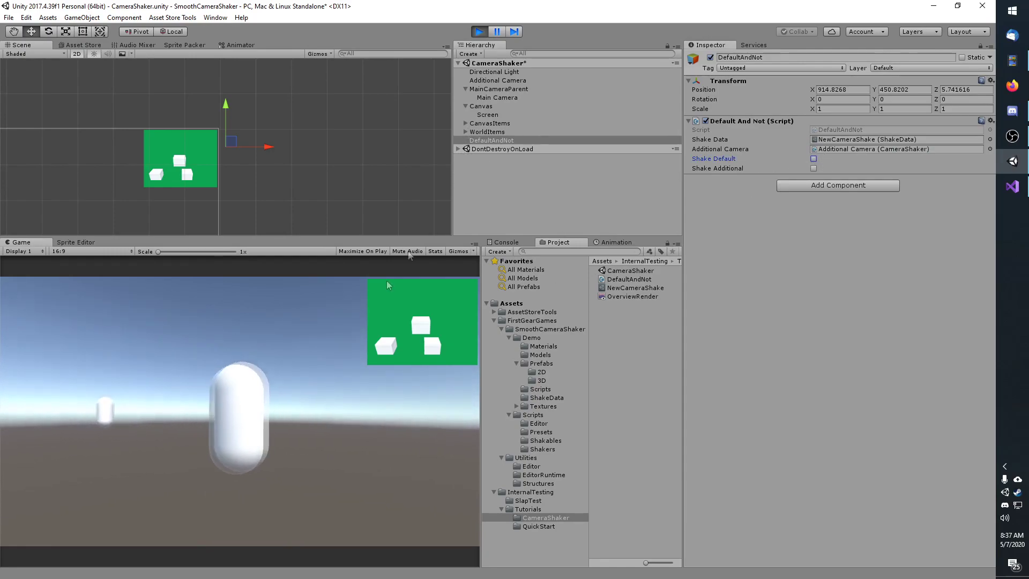
Check the Main Camera's shaker, then trigger Shake Default on DefaultAndNot to shake the main view
{"action": "left_click", "coordinate": [512, 97]}
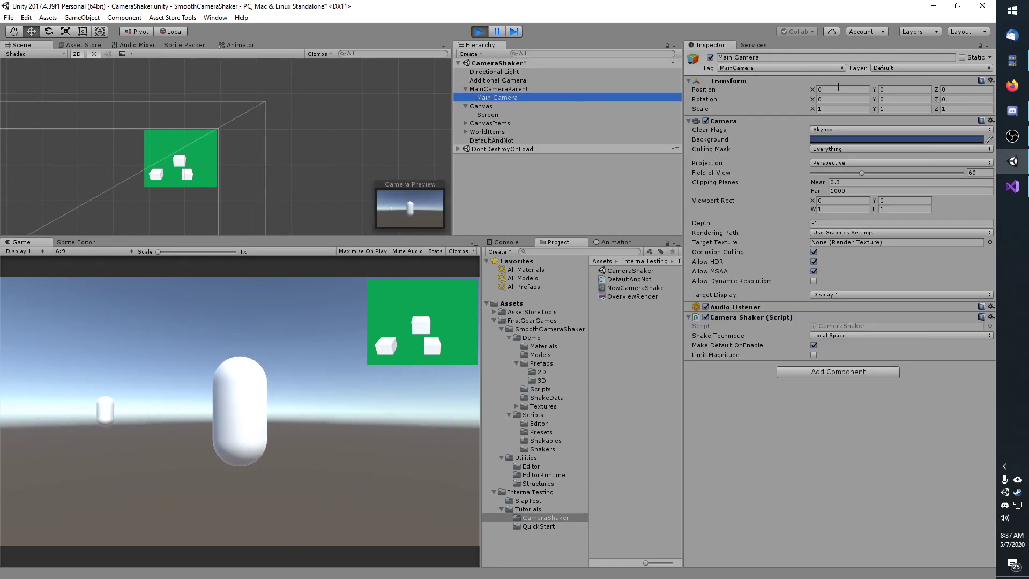
{"action": "left_click", "coordinate": [491, 139]}
{"action": "left_click", "coordinate": [814, 159]}
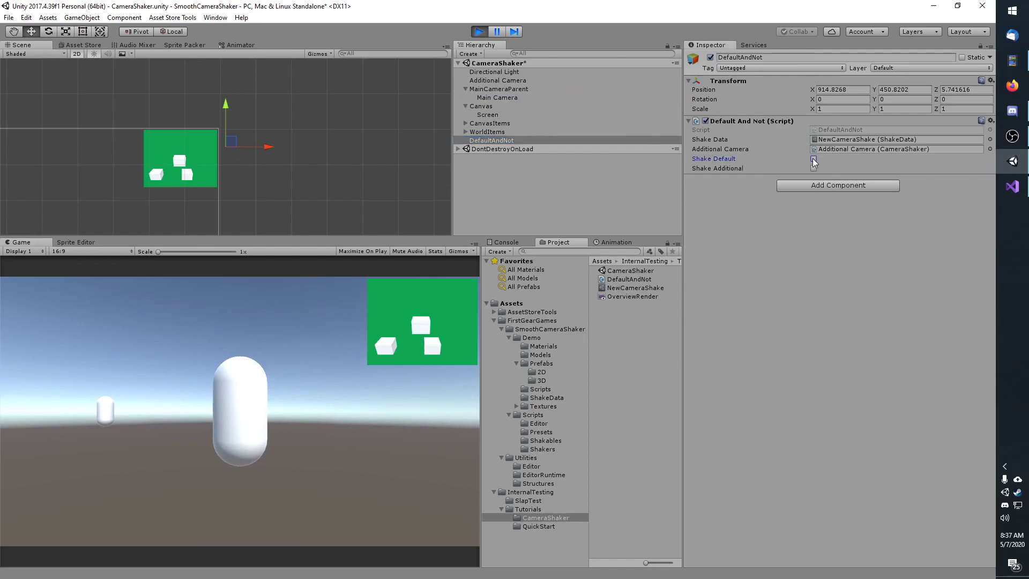
{"action": "left_click", "coordinate": [515, 97]}
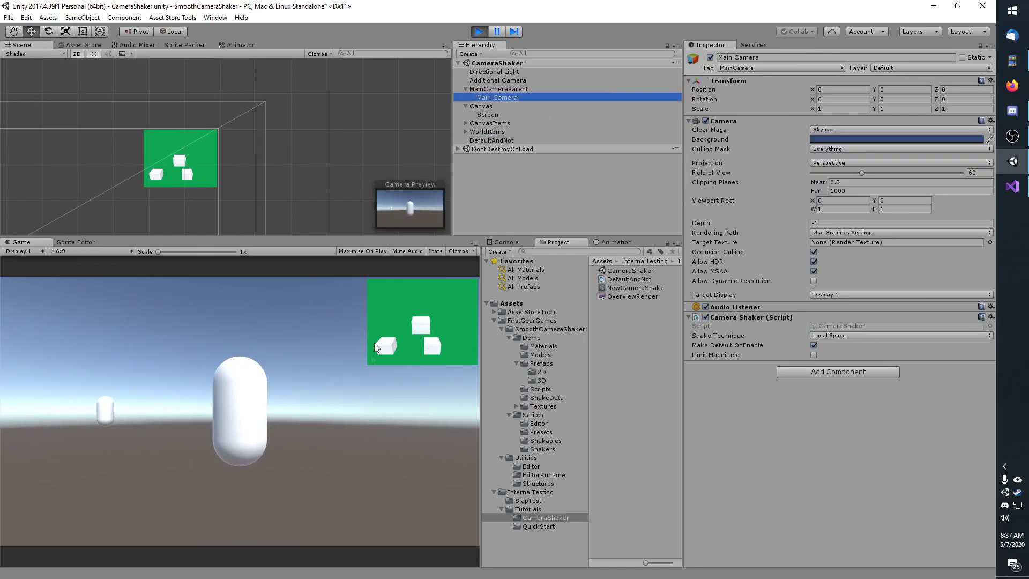
Trigger Shake Additional twice to shake the additional camera's green overlay
{"action": "left_click", "coordinate": [524, 140]}
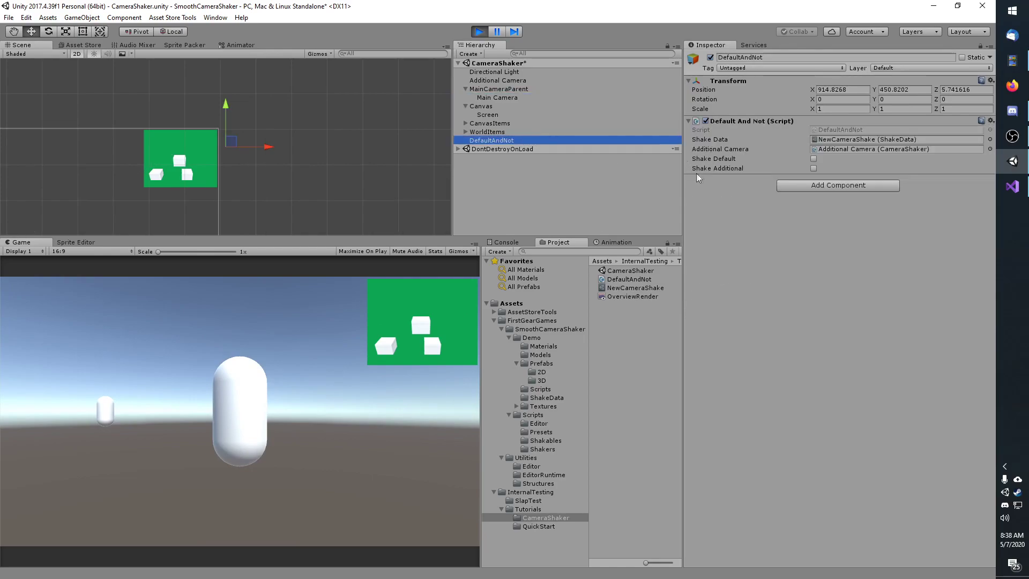
{"action": "left_click", "coordinate": [814, 168]}
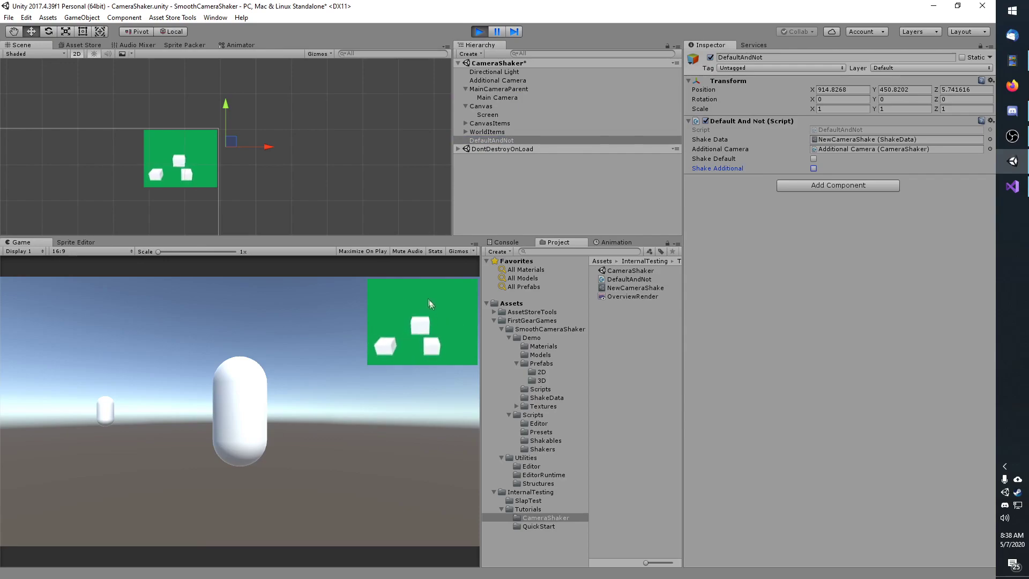
{"action": "left_click", "coordinate": [498, 97]}
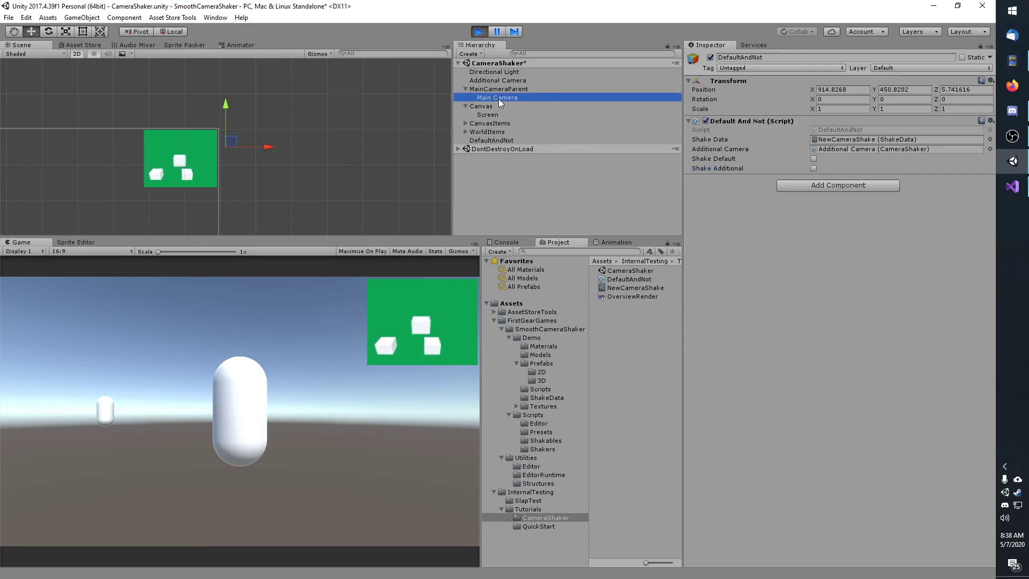
{"action": "left_click", "coordinate": [493, 140]}
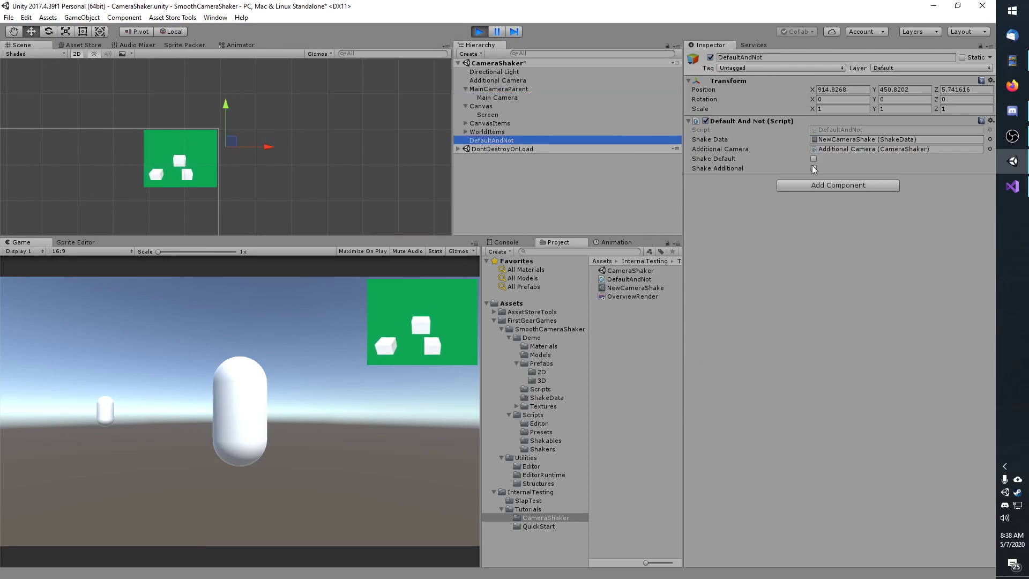
{"action": "left_click", "coordinate": [813, 168]}
Review the Additional Camera's Matrix shaker settings and shake its overlay again with Shake Additional
{"action": "left_click", "coordinate": [488, 82]}
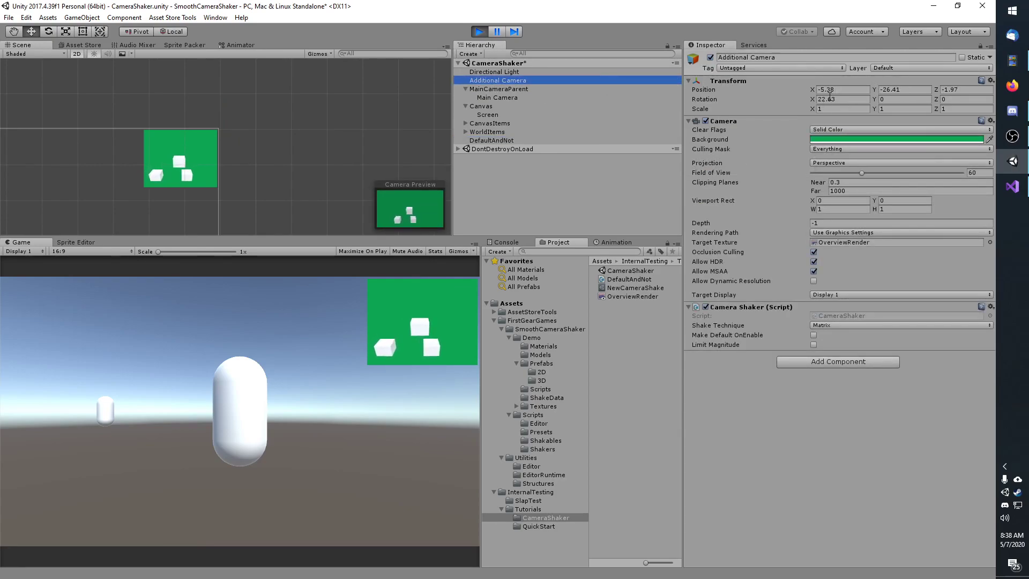
{"action": "left_click", "coordinate": [492, 140]}
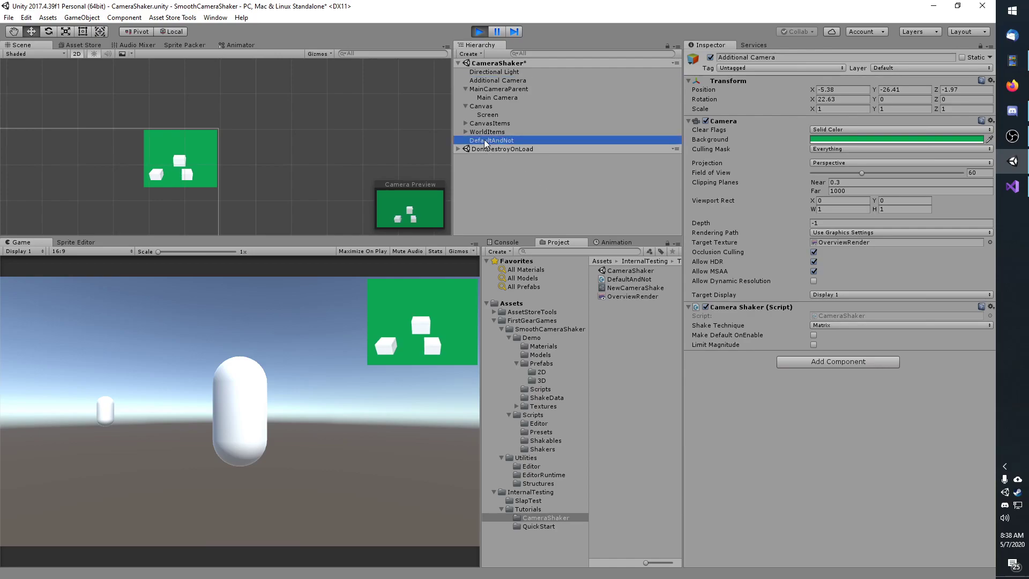
{"action": "left_click", "coordinate": [813, 169]}
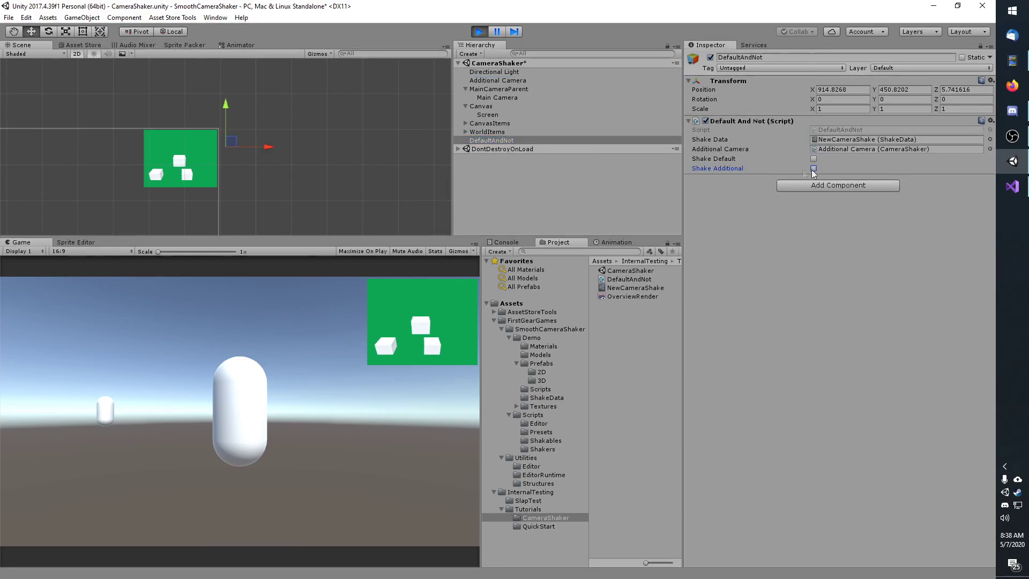
{"action": "left_click", "coordinate": [495, 81]}
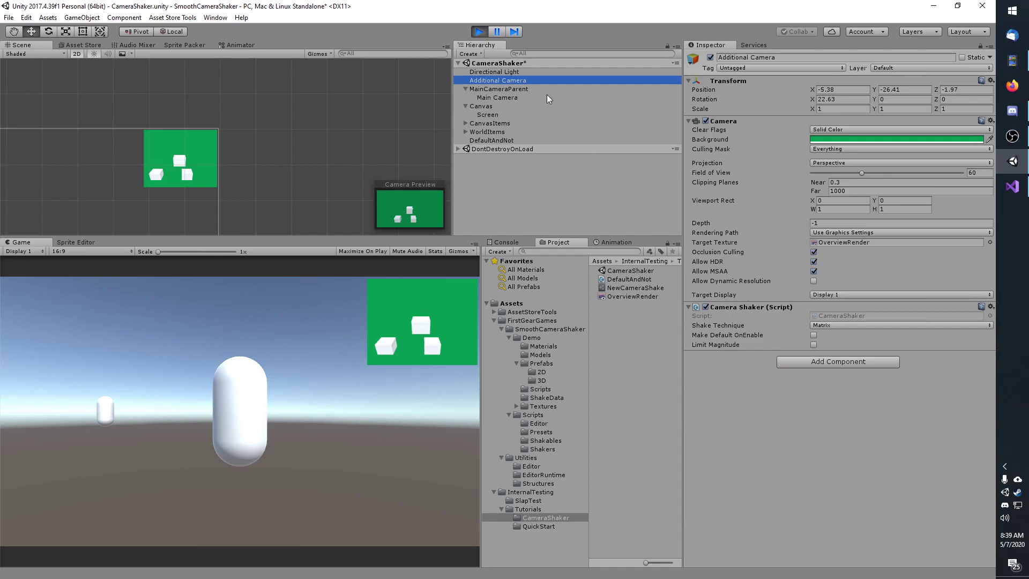
{"action": "left_click", "coordinate": [511, 89]}
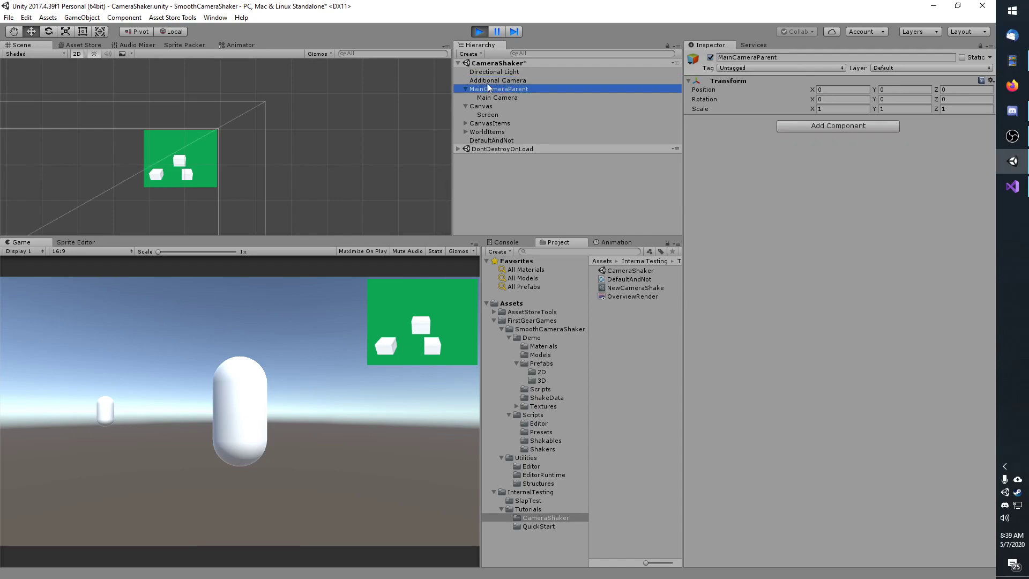
{"action": "left_click", "coordinate": [489, 81]}
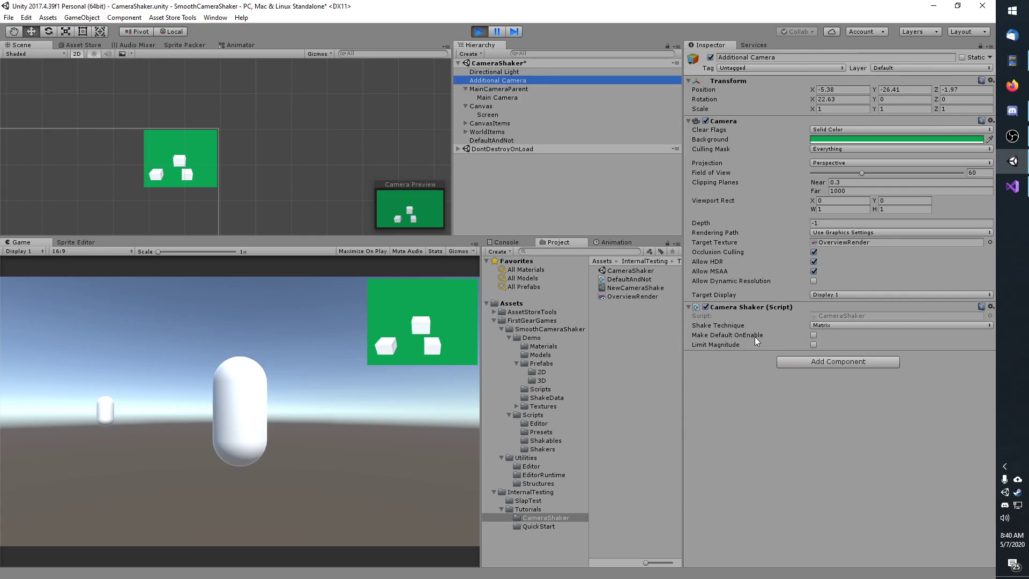
Trigger Shake Default on DefaultAndNot, shaking the main game view, then recheck the Additional Camera
{"action": "left_click", "coordinate": [531, 139]}
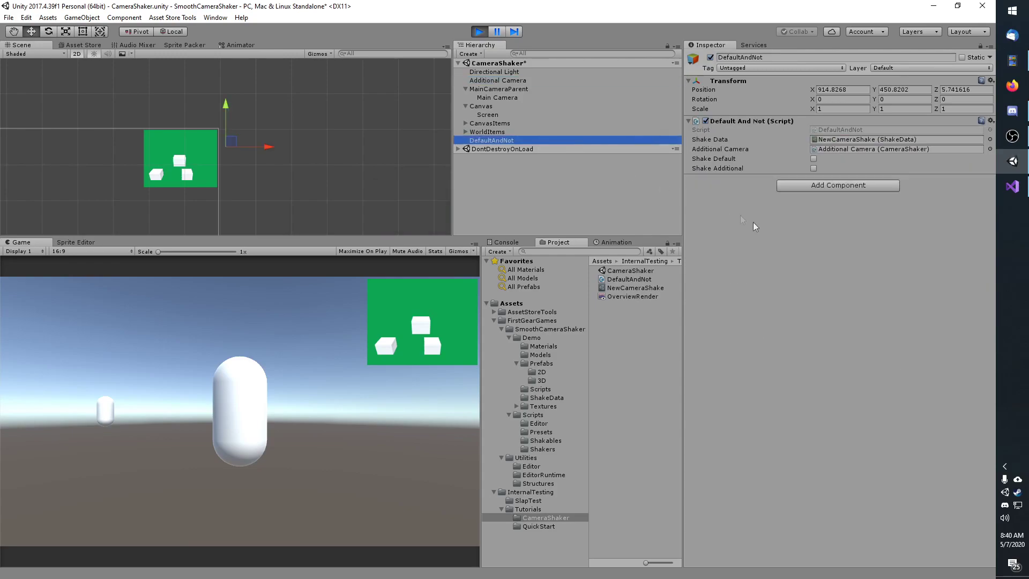
{"action": "left_click", "coordinate": [813, 160]}
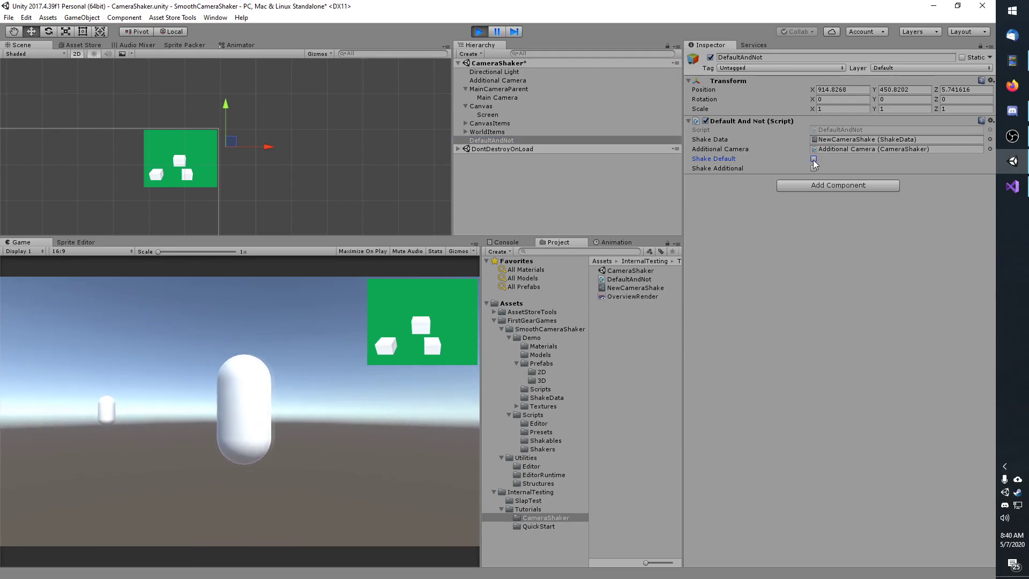
{"action": "left_click", "coordinate": [551, 80]}
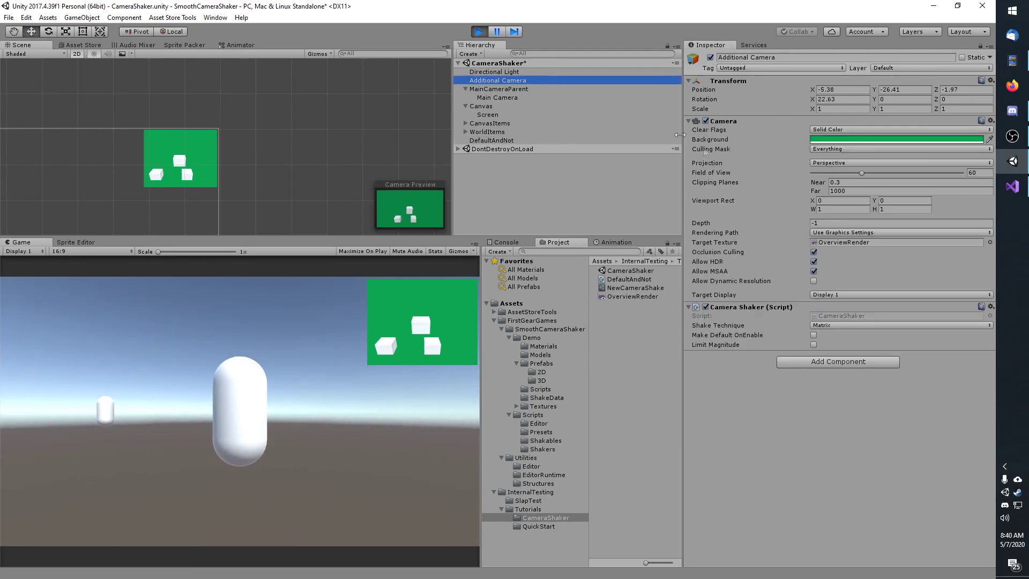
Enable Make Default OnEnable, re-enable Additional Camera, test Shake Default, then disable Make Default OnEnable
{"action": "left_click", "coordinate": [814, 334]}
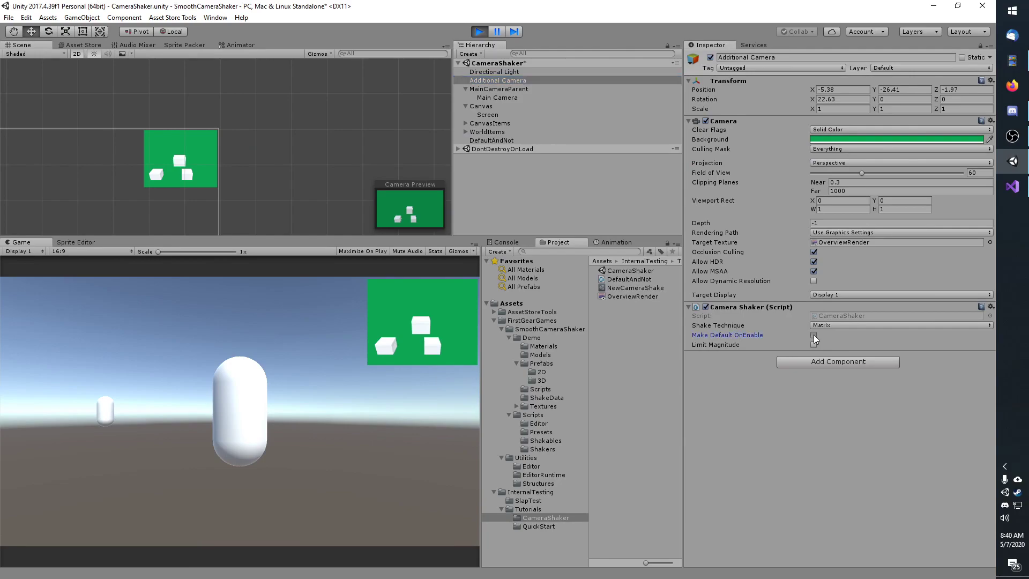
{"action": "left_click", "coordinate": [710, 57]}
{"action": "left_click", "coordinate": [711, 57]}
{"action": "left_click", "coordinate": [501, 141]}
{"action": "left_click", "coordinate": [813, 159]}
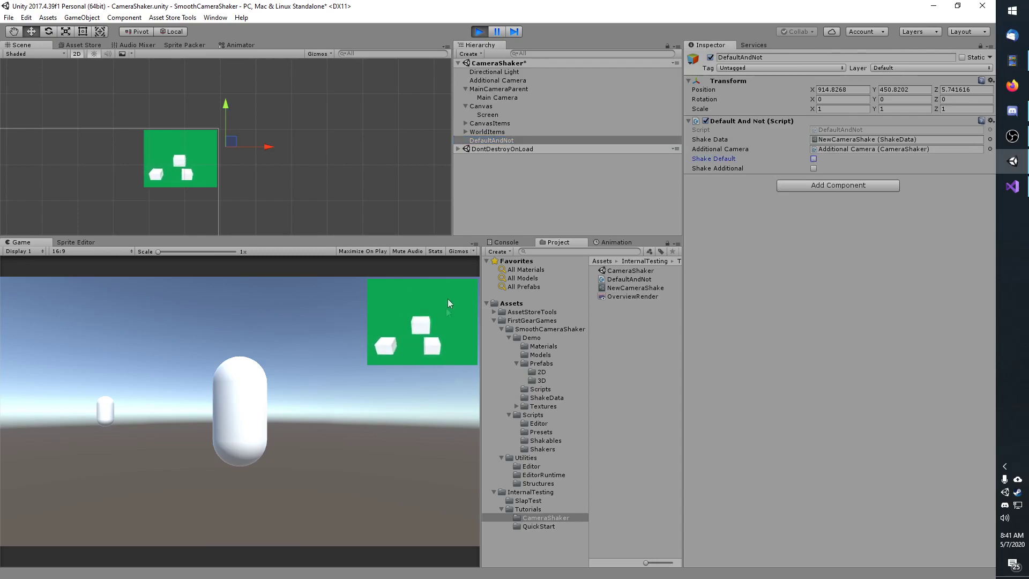
{"action": "left_click", "coordinate": [570, 80]}
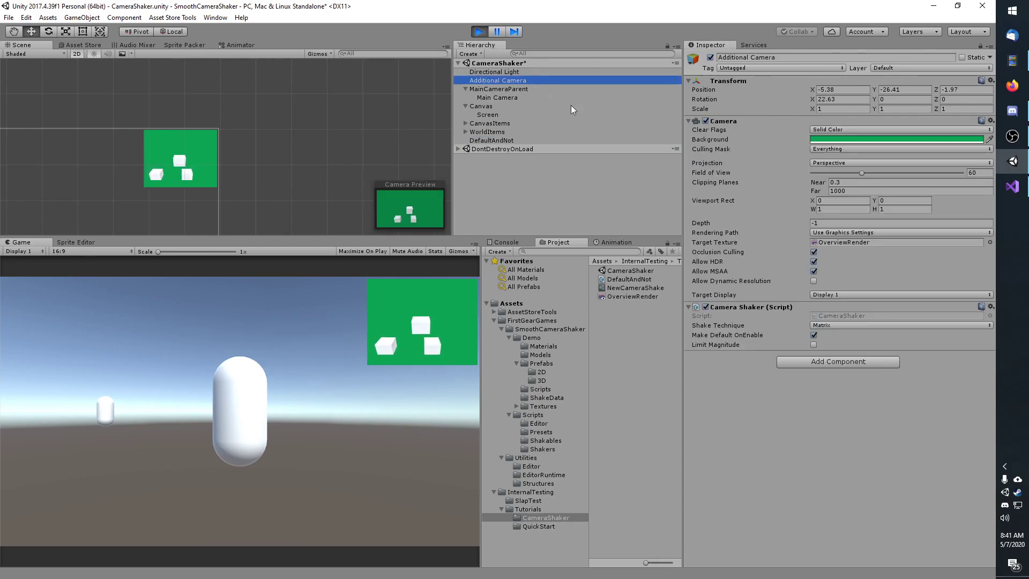
{"action": "left_click", "coordinate": [814, 335]}
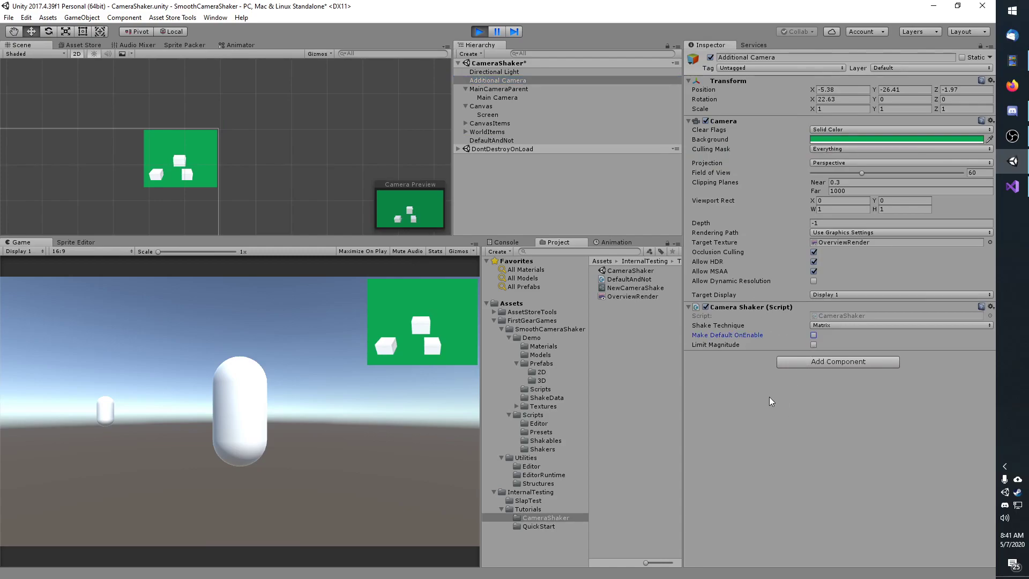